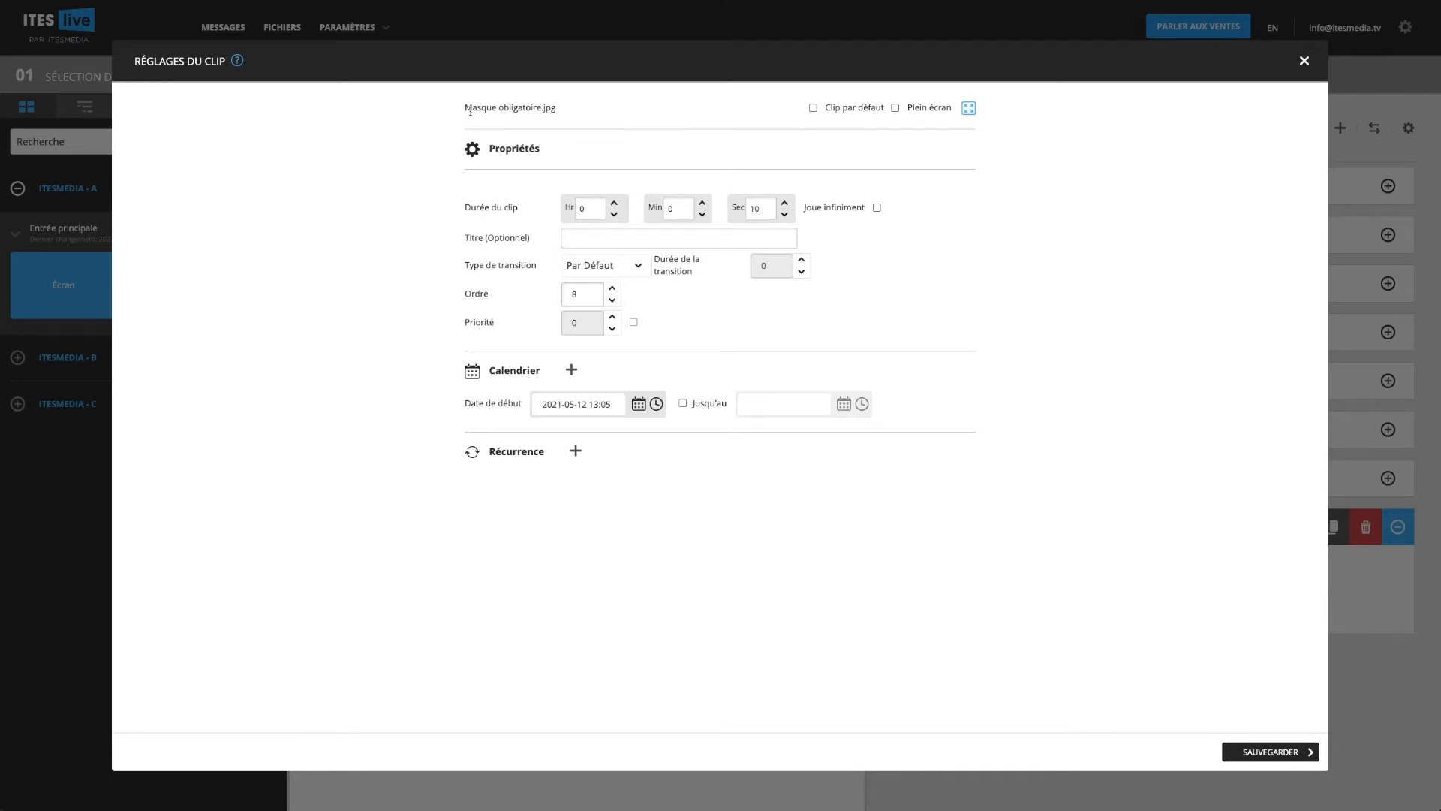
pyautogui.moveTo(575, 78); pyautogui.dragTo(310, 60)
pyautogui.moveTo(576, 61); pyautogui.dragTo(400, 44)
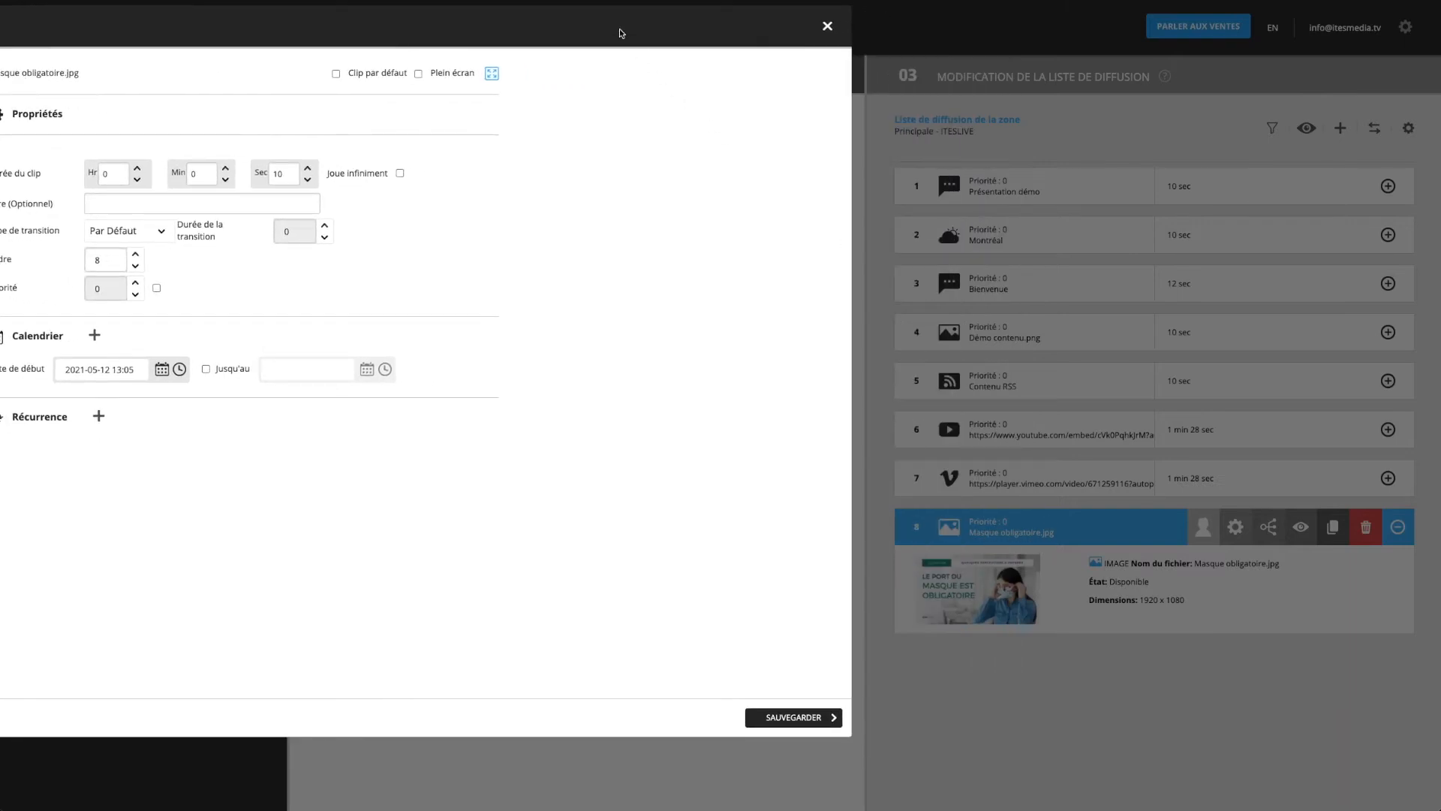
pyautogui.moveTo(620, 16); pyautogui.dragTo(1100, 52)
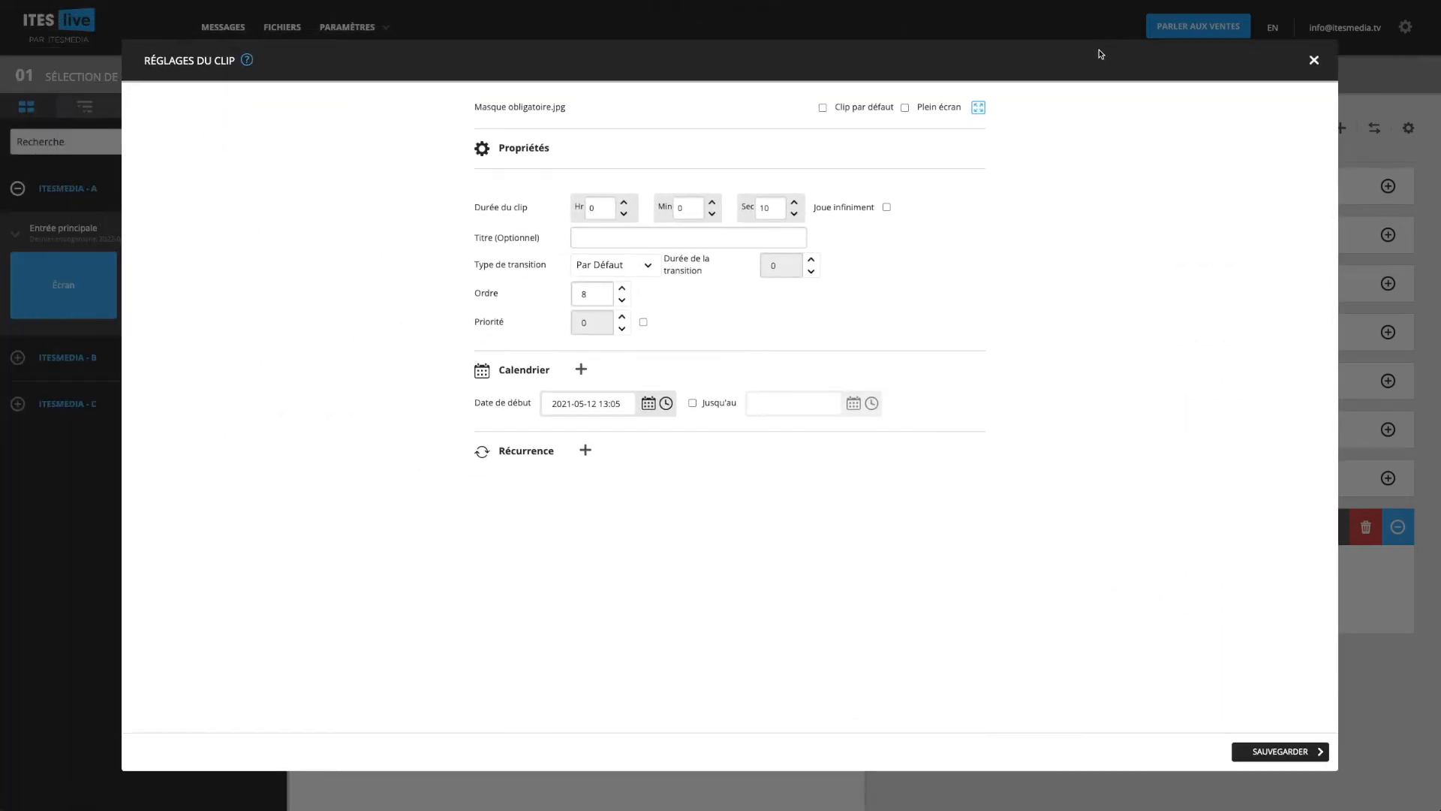
# Step: Give the clip the optional title "Masque obligatoire (Covid)"
pyautogui.click(628, 248)
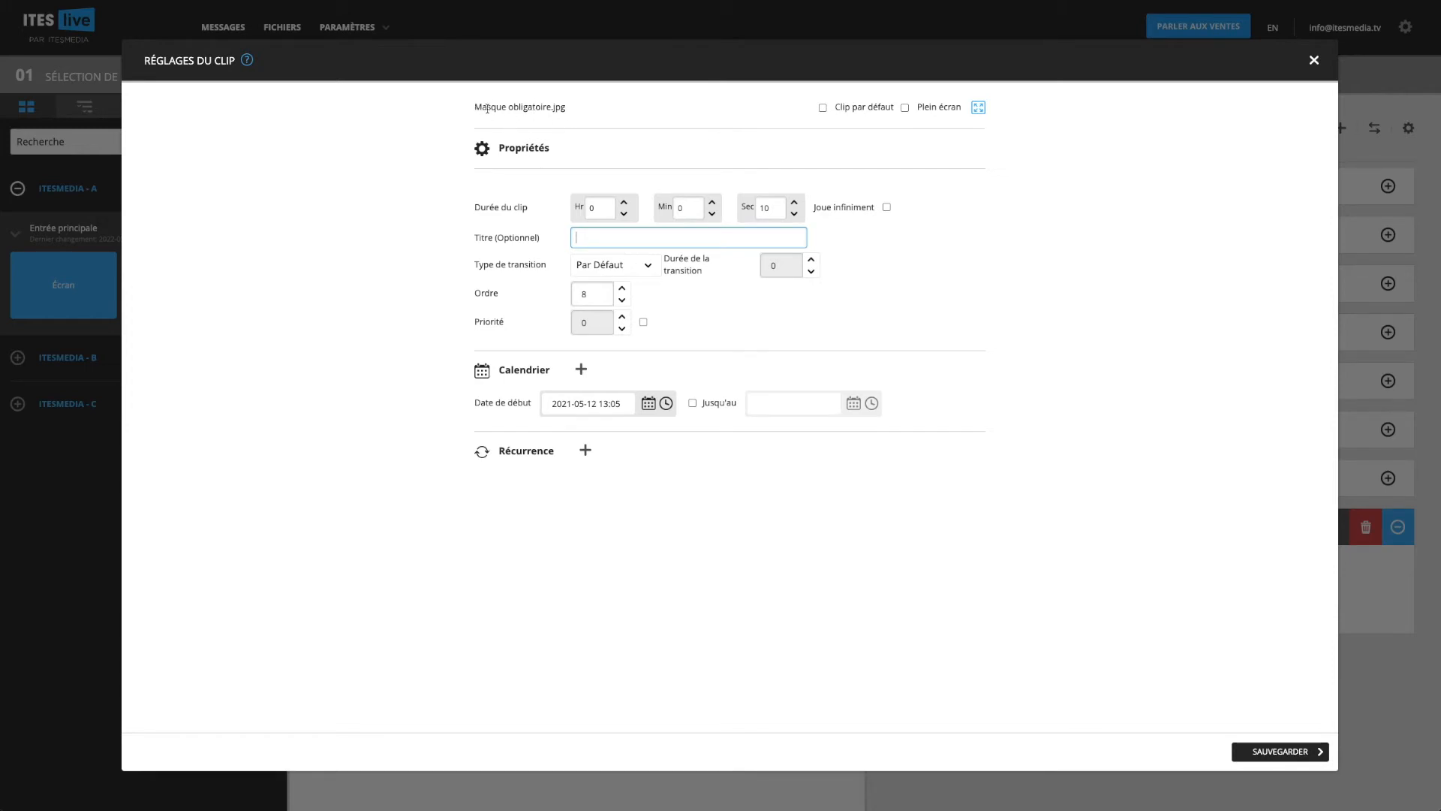
pyautogui.write('Masque o')
pyautogui.write('bli')
pyautogui.write('gatoire')
pyautogui.write('b')
pyautogui.press('End')
pyautogui.write('(Covid)')
pyautogui.click(643, 273)
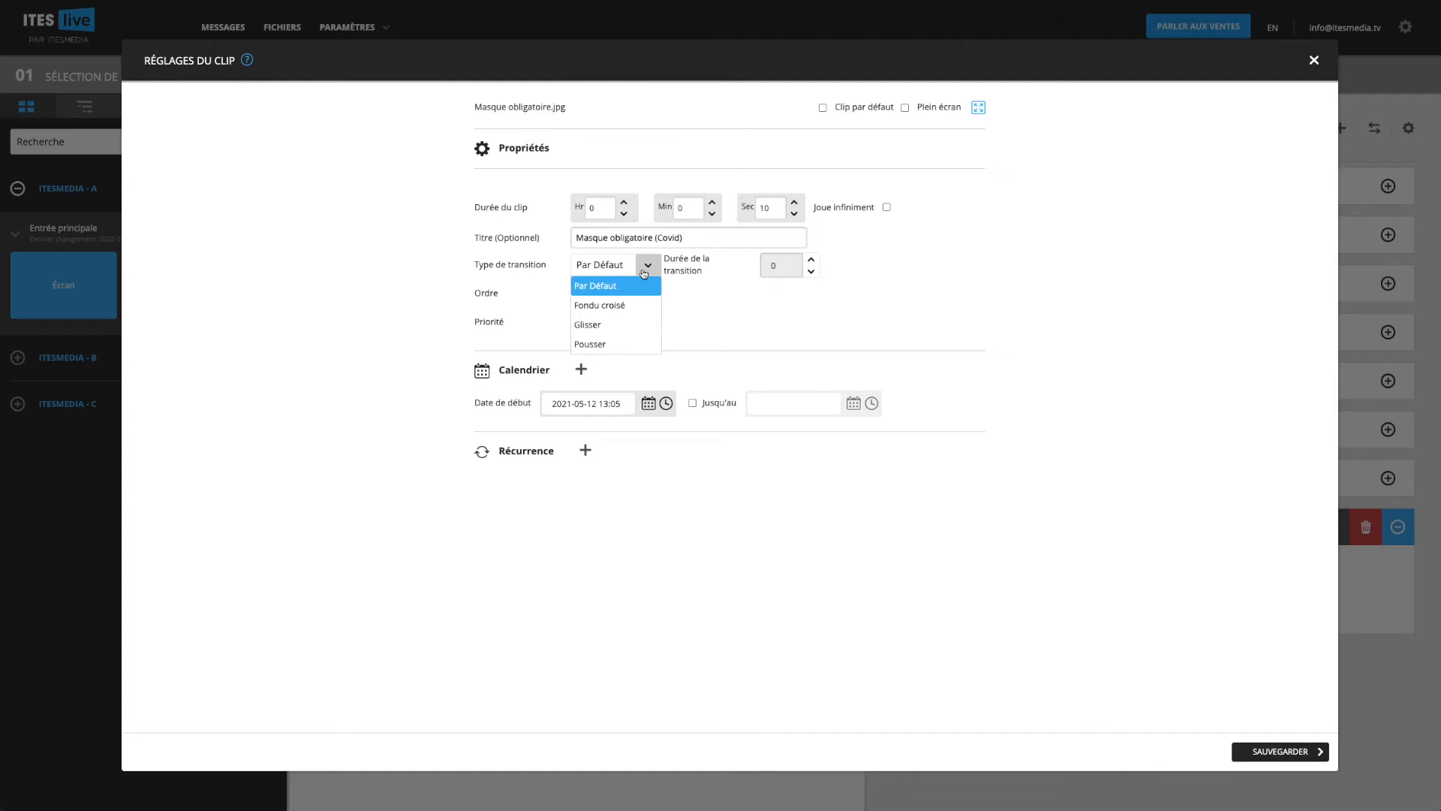
pyautogui.click(644, 273)
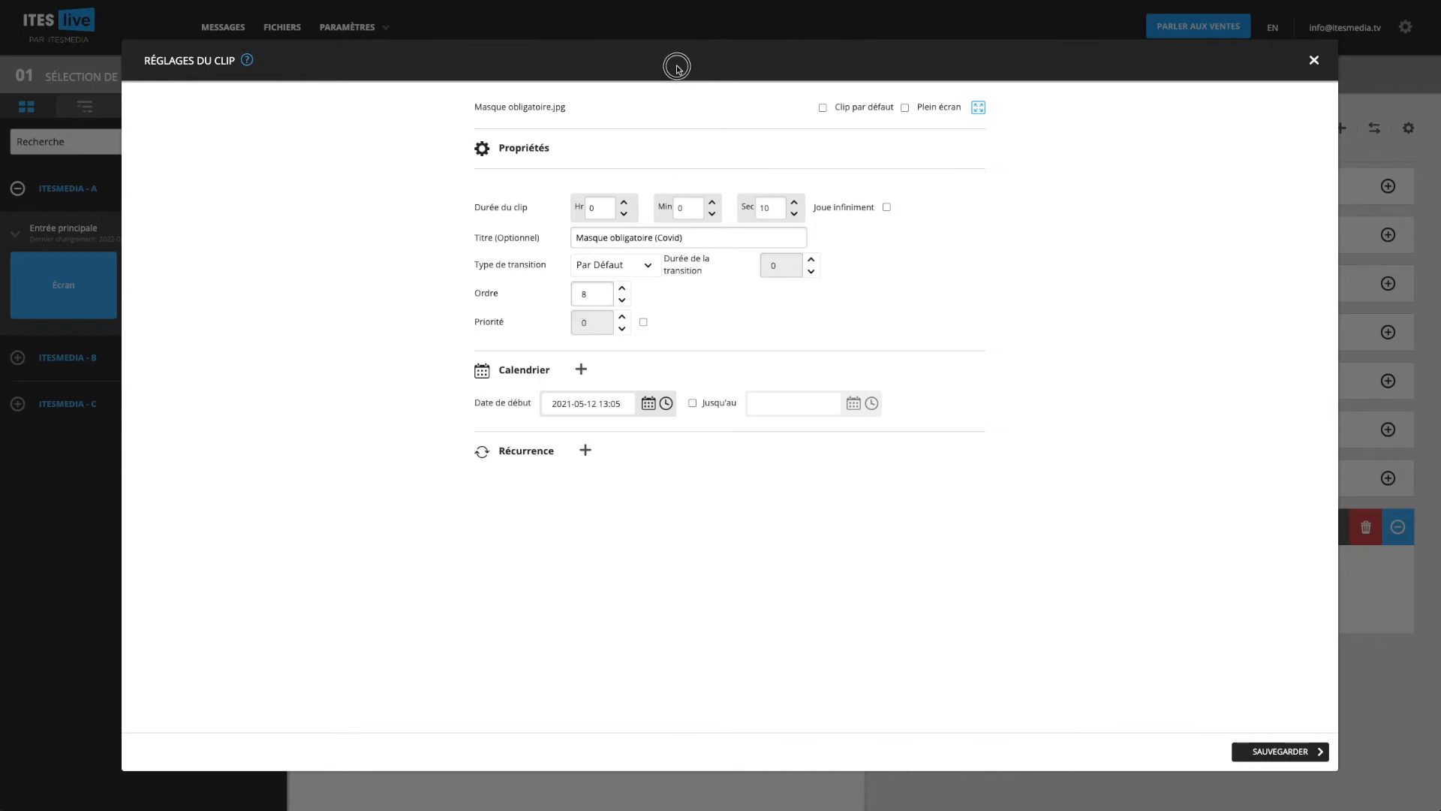
# Step: Set the clip's order in the playlist to 1
pyautogui.moveTo(677, 66); pyautogui.dragTo(259, 16)
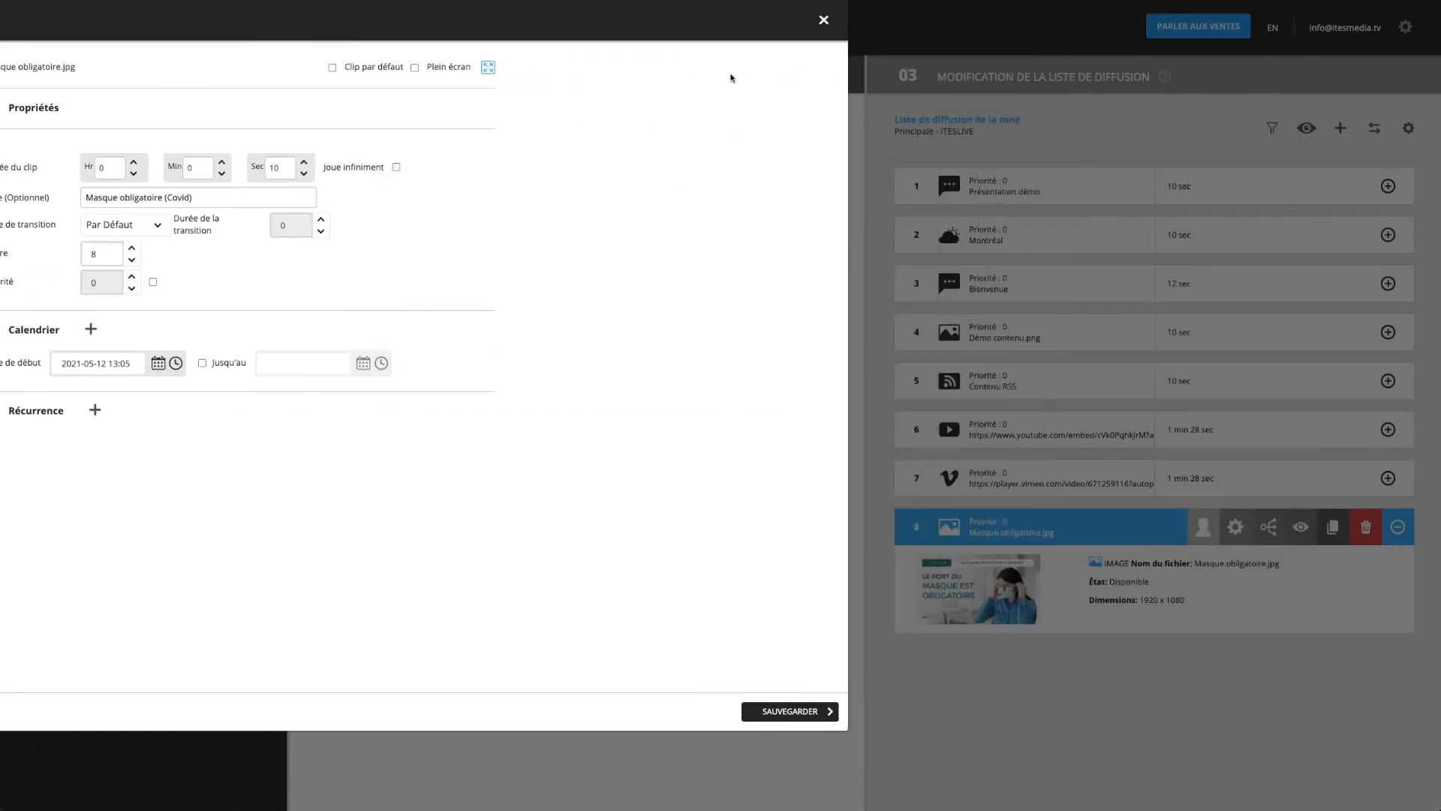
pyautogui.moveTo(676, 25); pyautogui.dragTo(1216, 55)
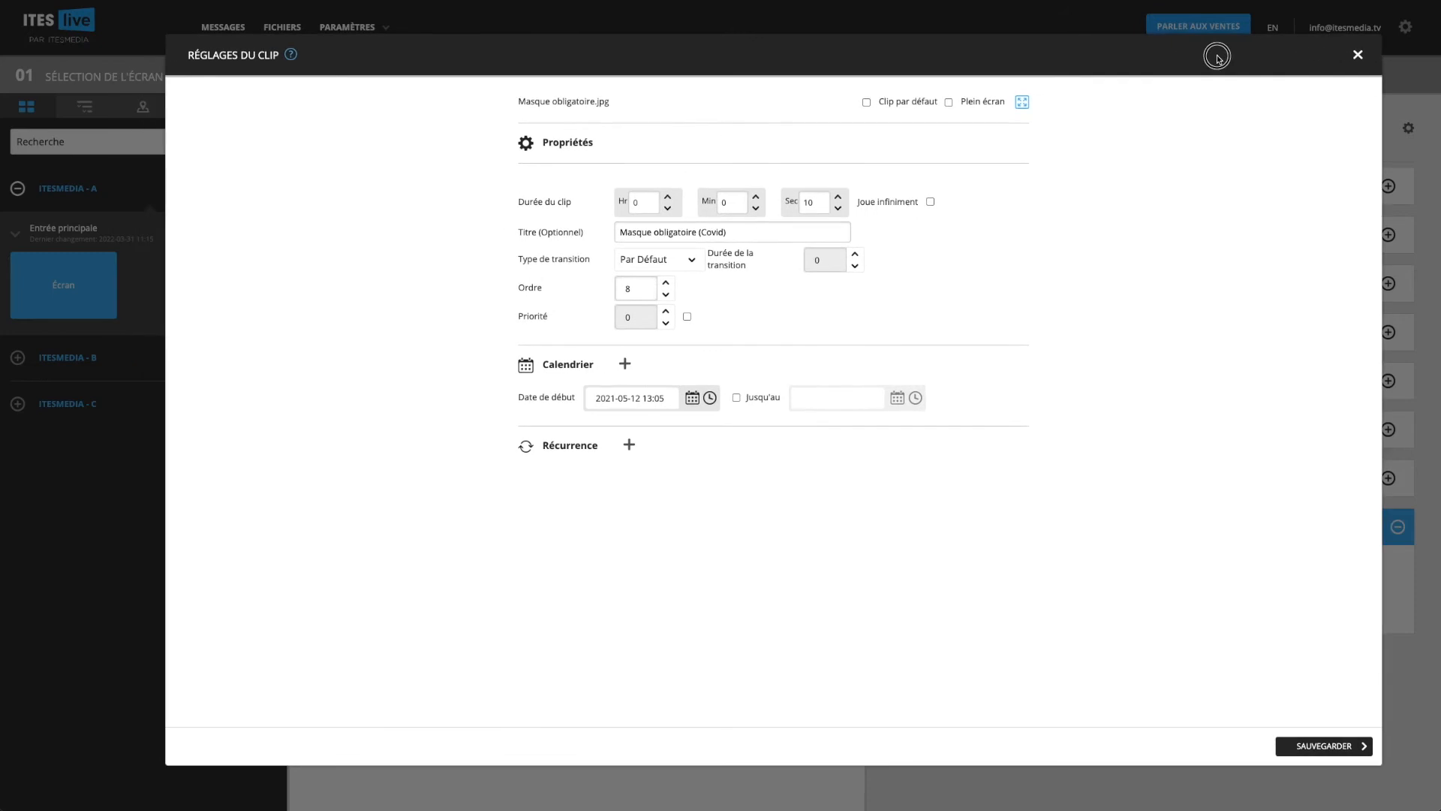
pyautogui.click(645, 288)
pyautogui.write('1')
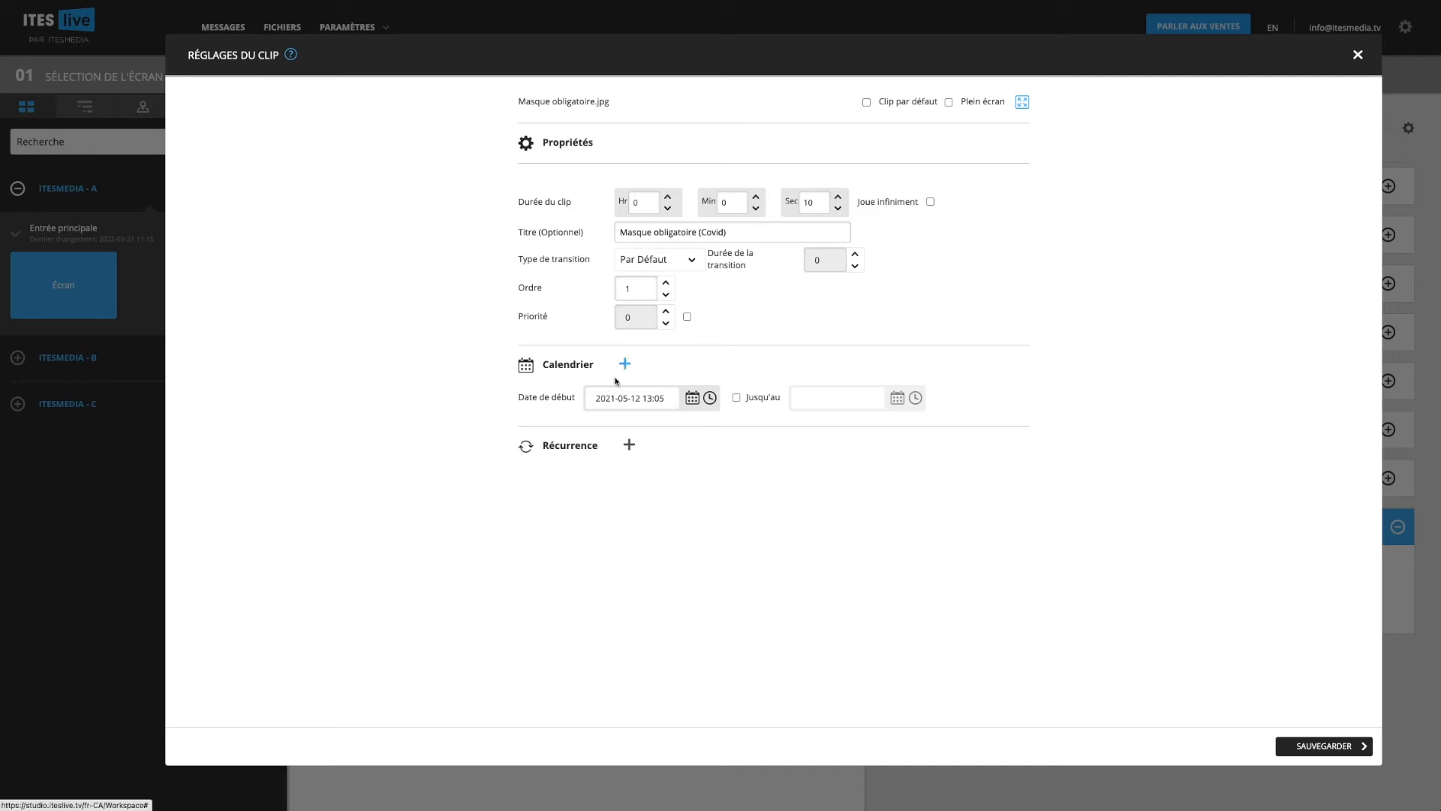
# Step: Enable the end date of the clip's calendar period, and try two additional calendar periods before removing both
pyautogui.click(762, 397)
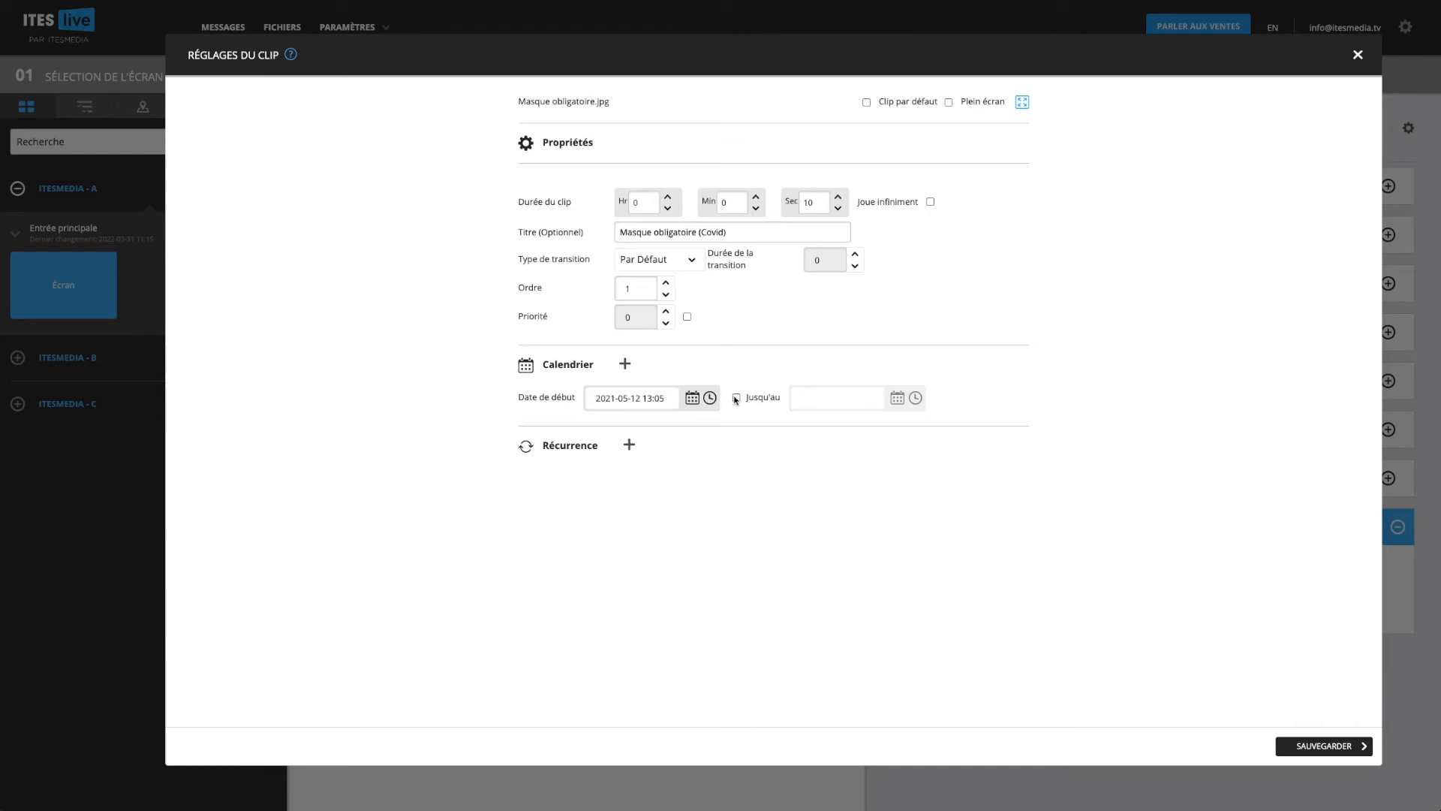
pyautogui.click(623, 364)
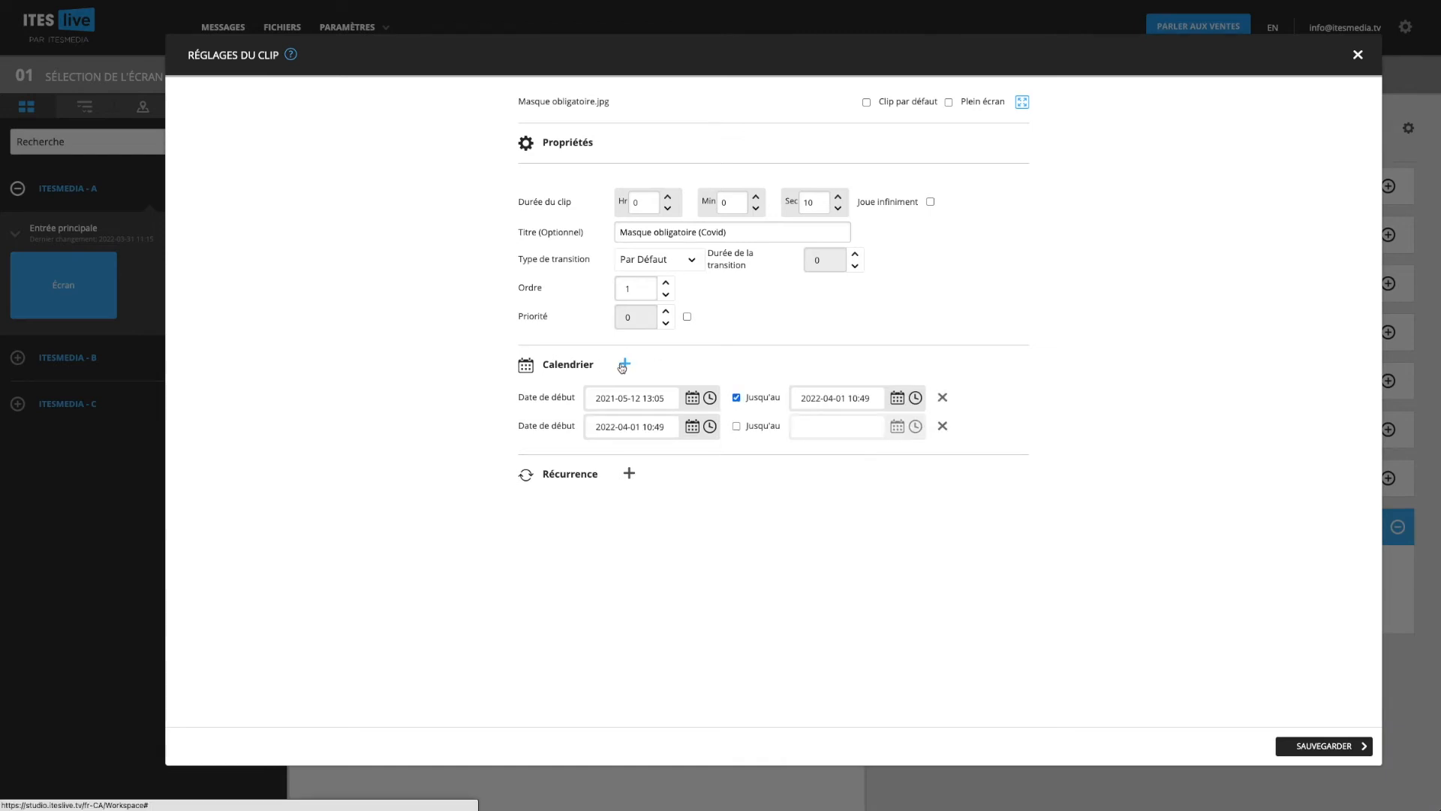
pyautogui.click(623, 365)
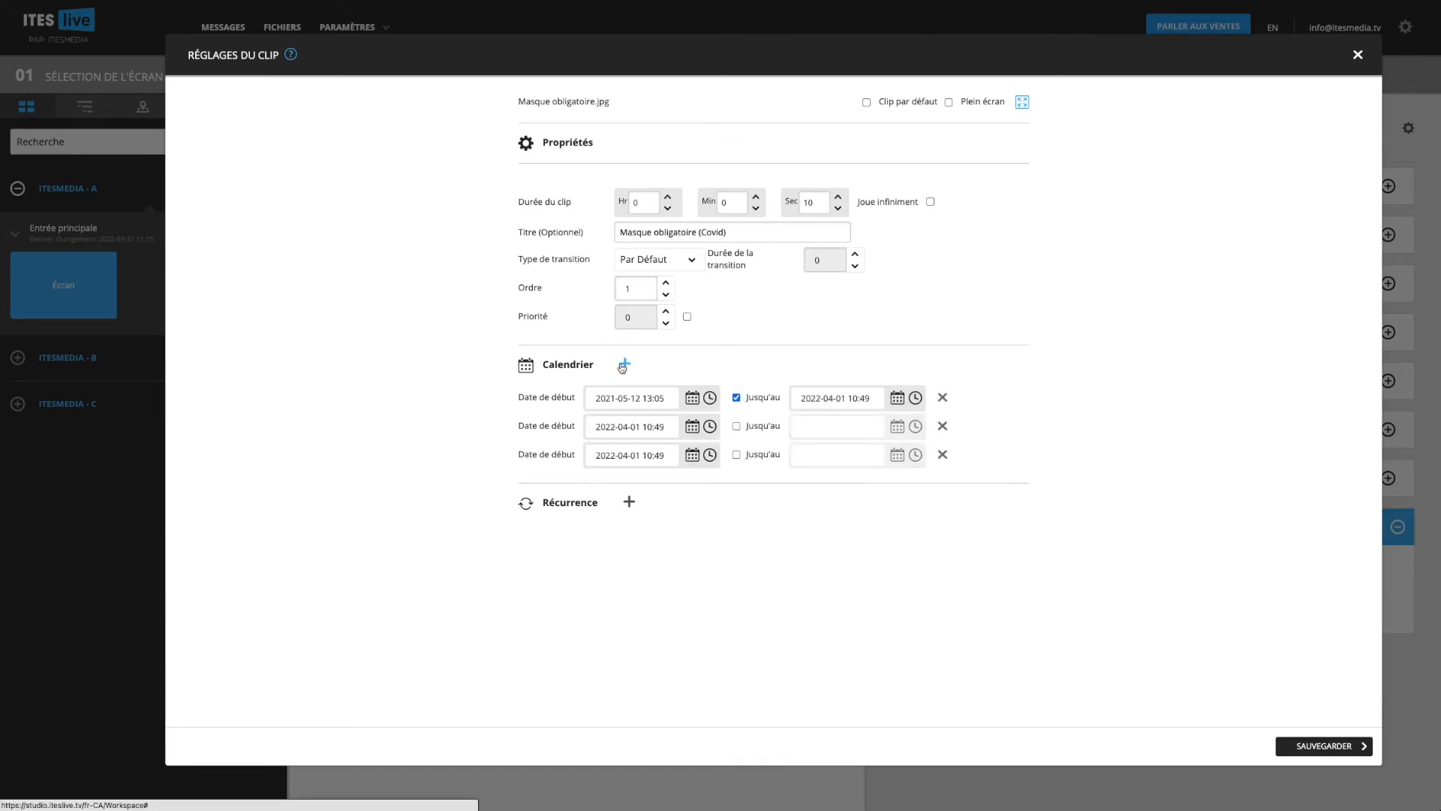
pyautogui.click(942, 455)
pyautogui.click(943, 426)
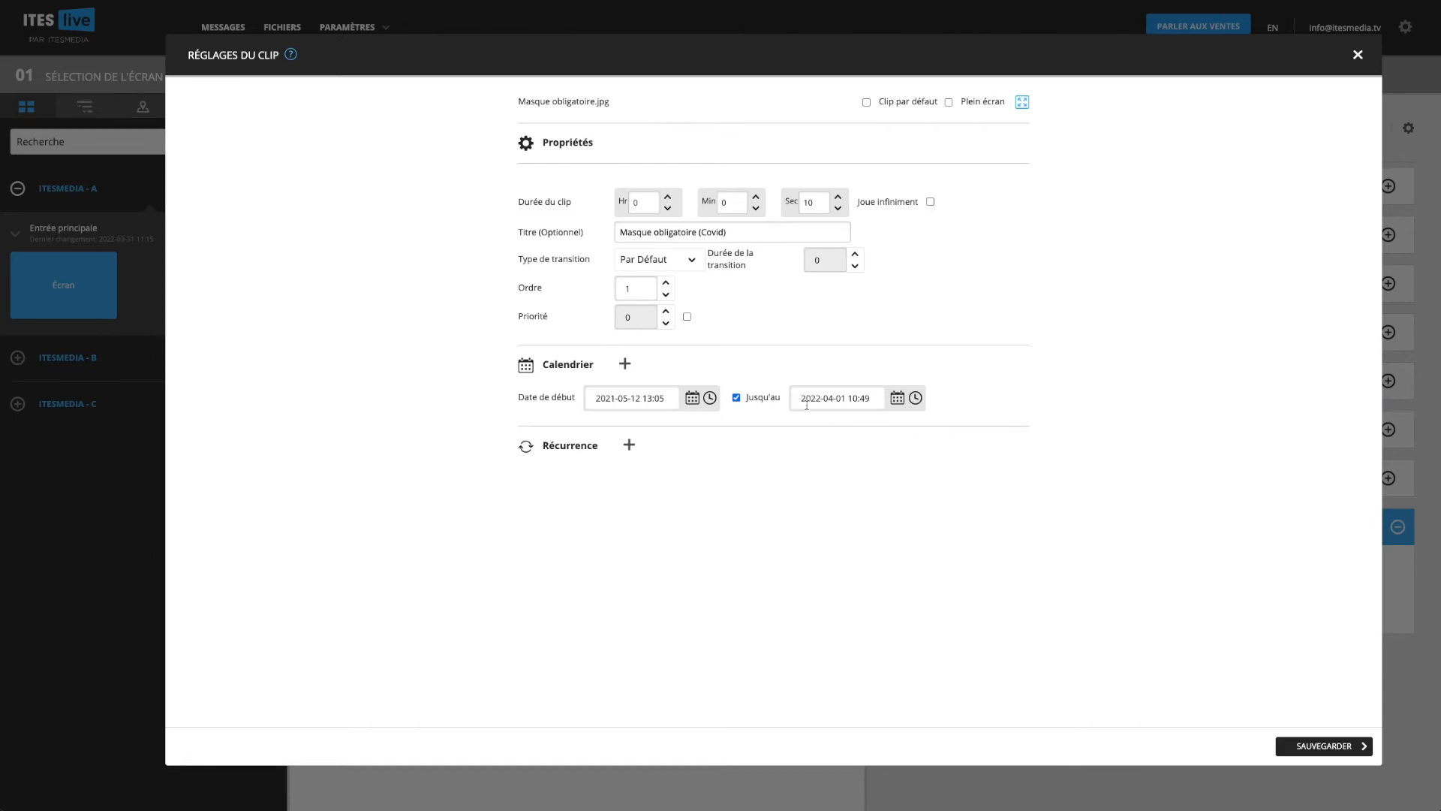
# Step: Add a recurrence named "Récu. 1" to the clip
pyautogui.click(629, 446)
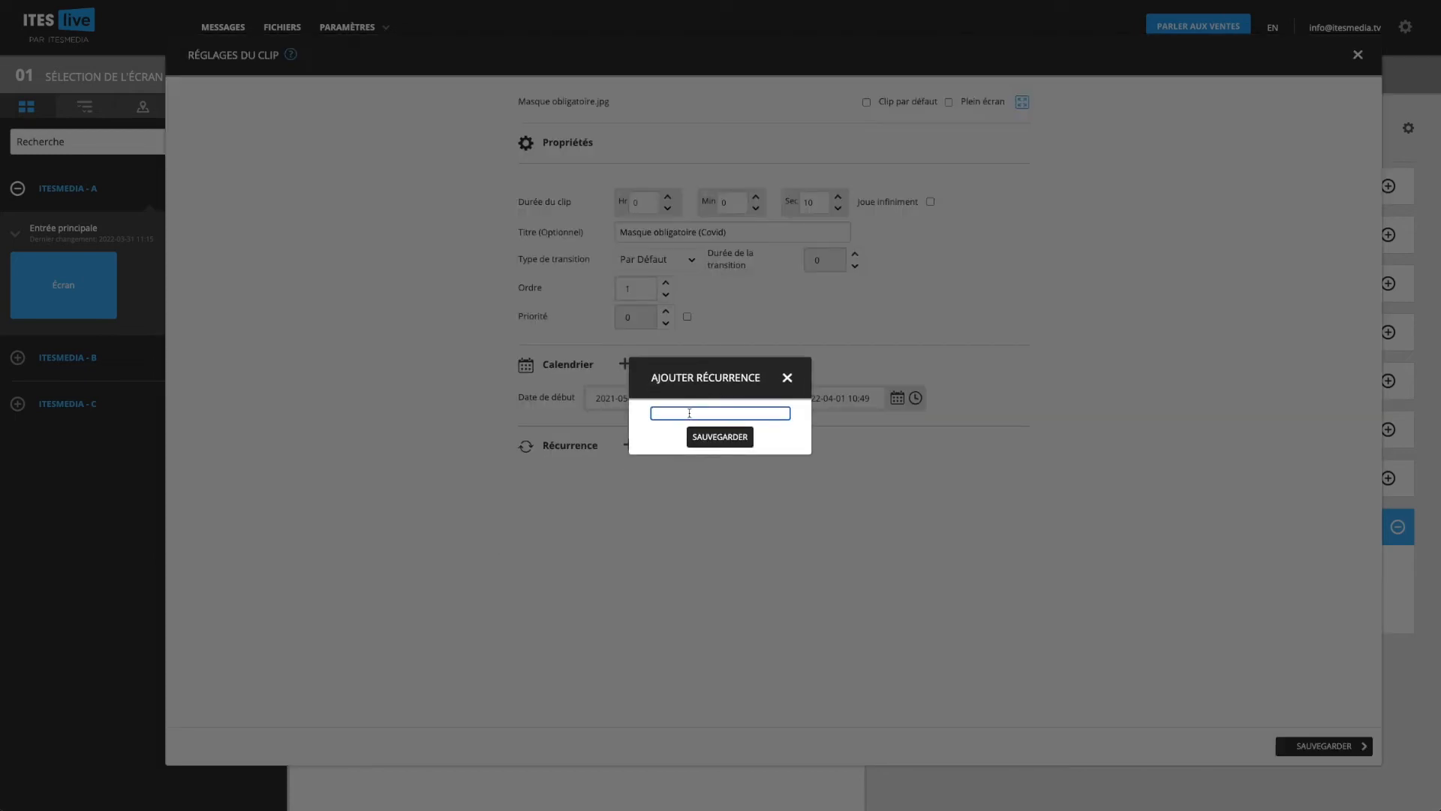
pyautogui.write('Révu')
pyautogui.press('BackSpace')
pyautogui.press('BackSpace')
pyautogui.write('cu')
pyautogui.click(720, 437)
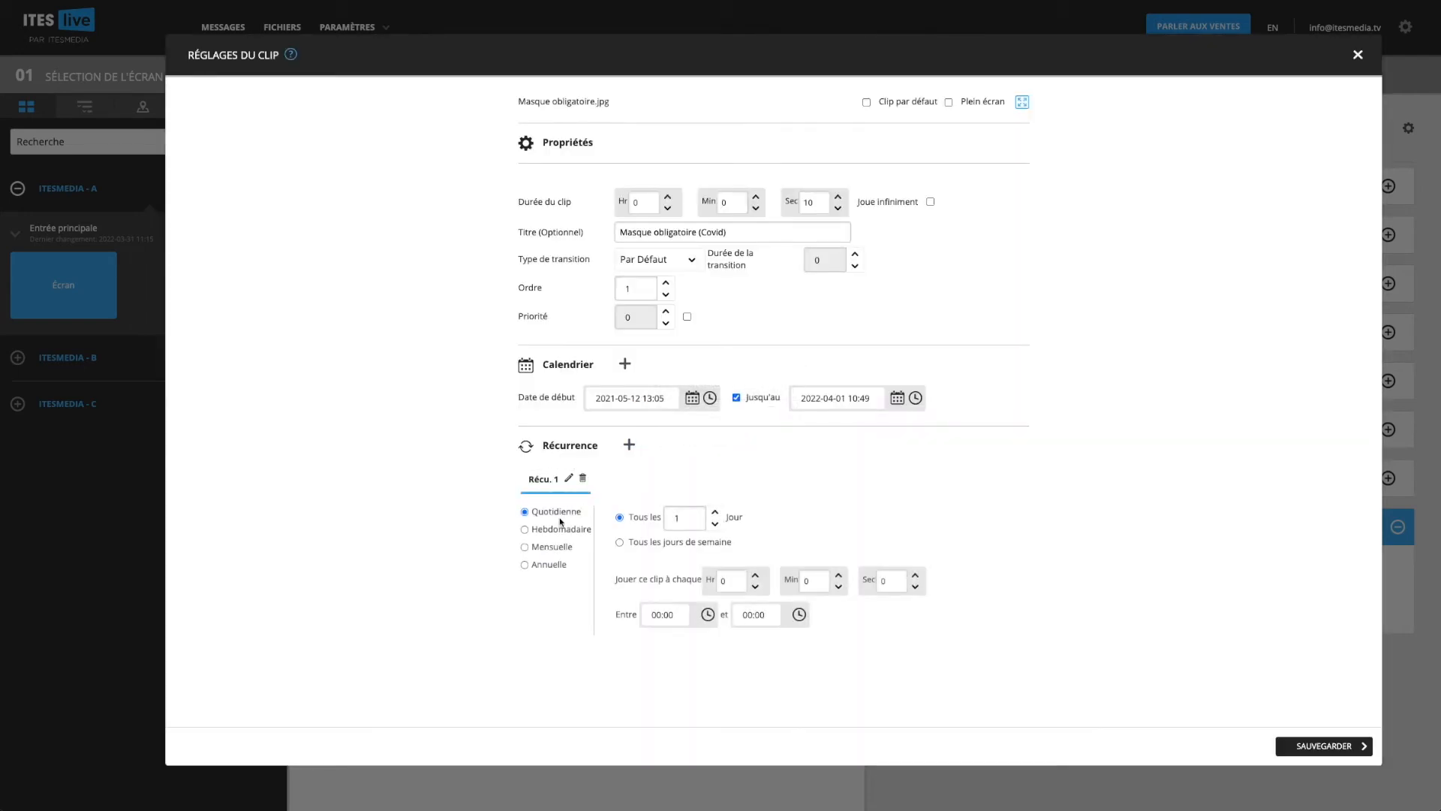
# Step: Try the weekly and monthly patterns for the recurrence, ending on the yearly one (Annuelle)
pyautogui.click(525, 529)
pyautogui.click(525, 547)
pyautogui.click(524, 565)
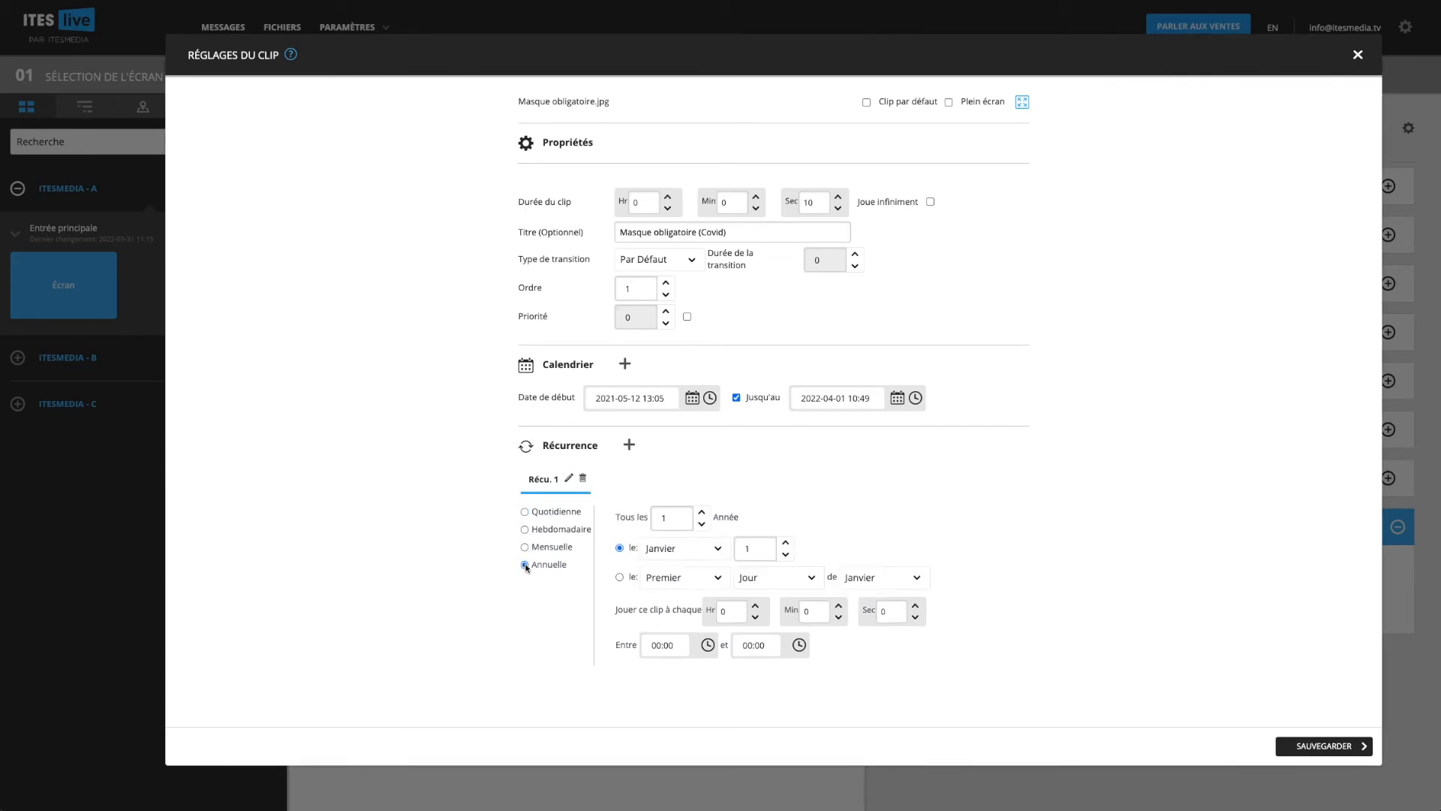
# Step: Add a second recurrence named "Récu. 2" to the clip
pyautogui.click(630, 444)
pyautogui.click(666, 412)
pyautogui.write('Récu')
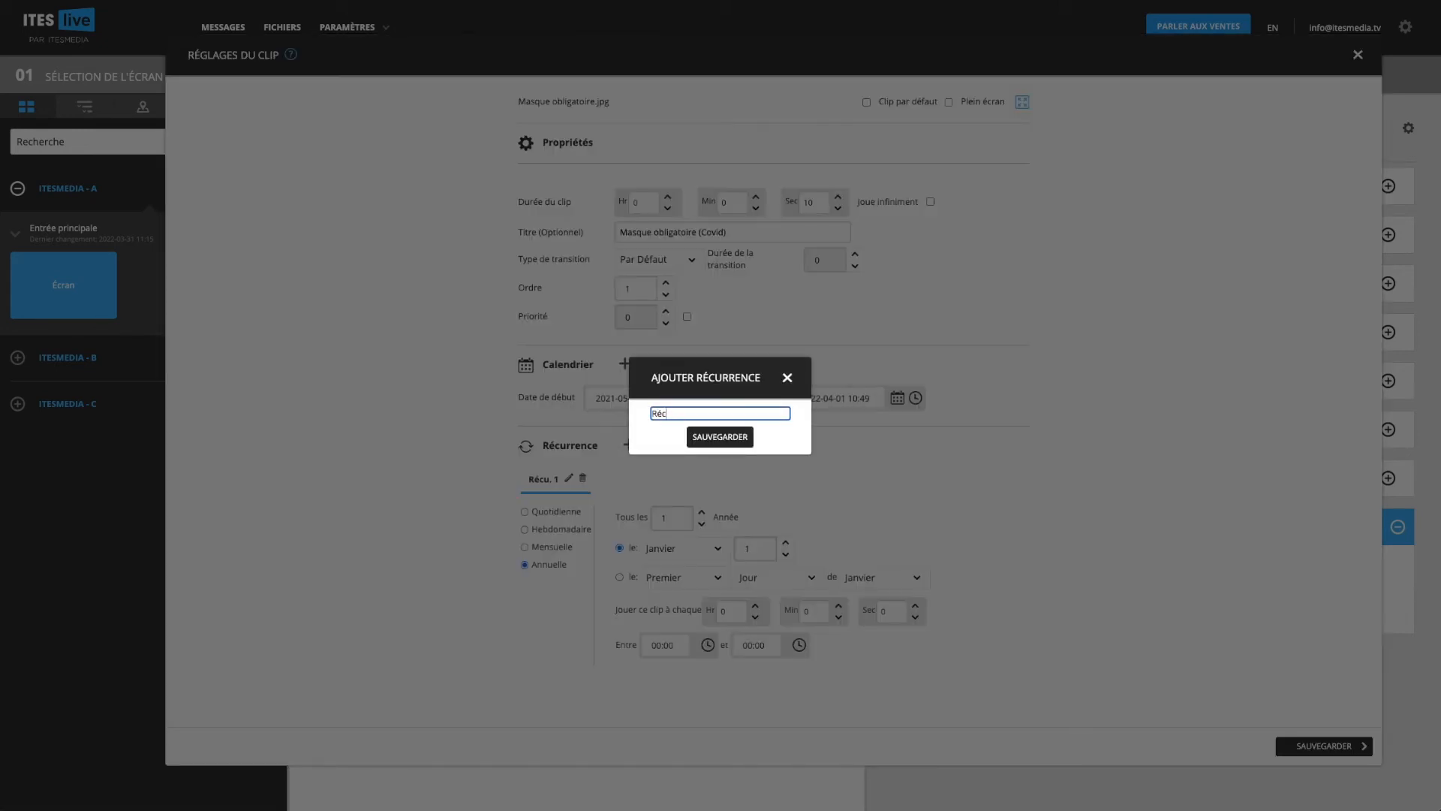
pyautogui.write('. 2')
pyautogui.click(743, 438)
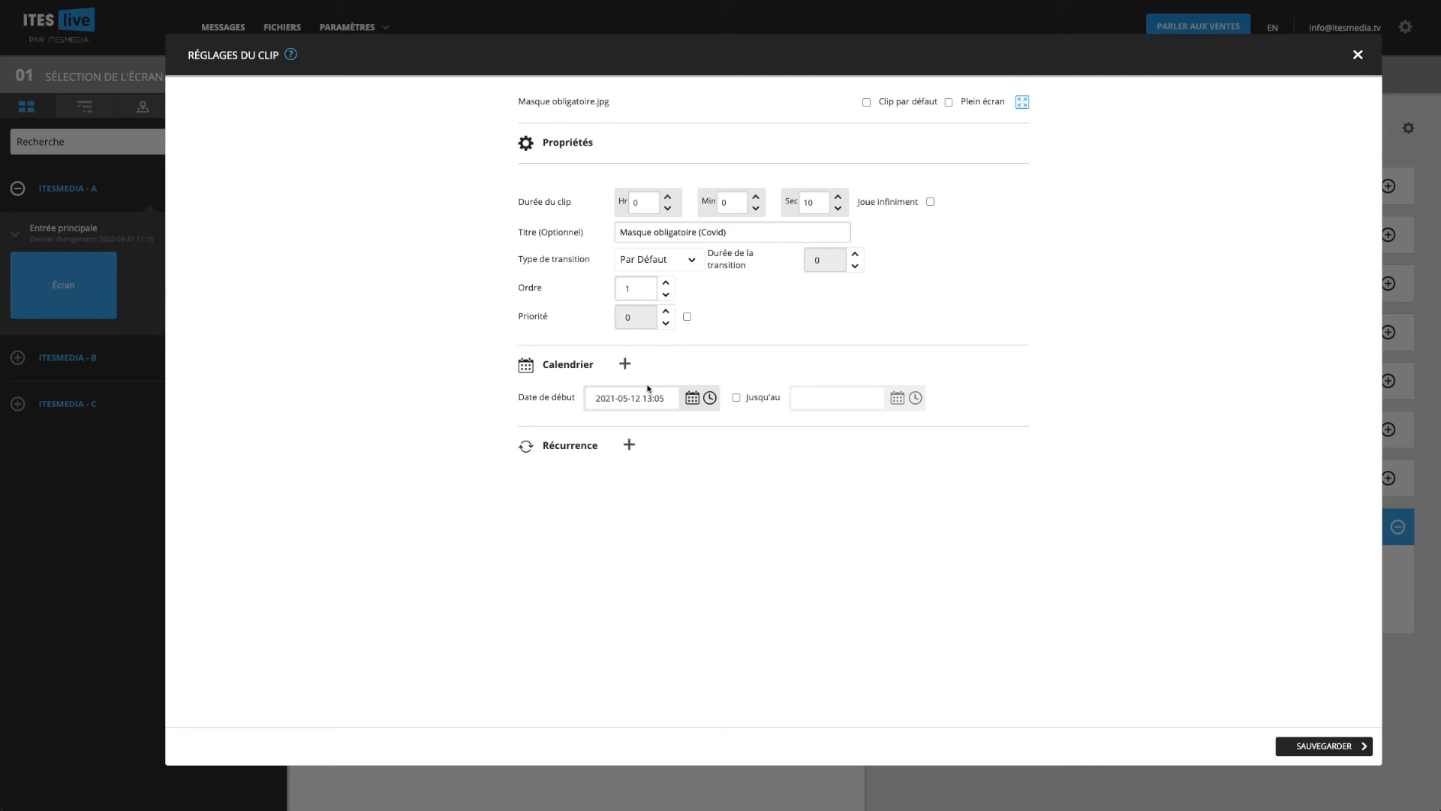
# Step: Add a recurrence named "quart" to the clip
pyautogui.click(629, 444)
pyautogui.click(674, 413)
pyautogui.write('quart')
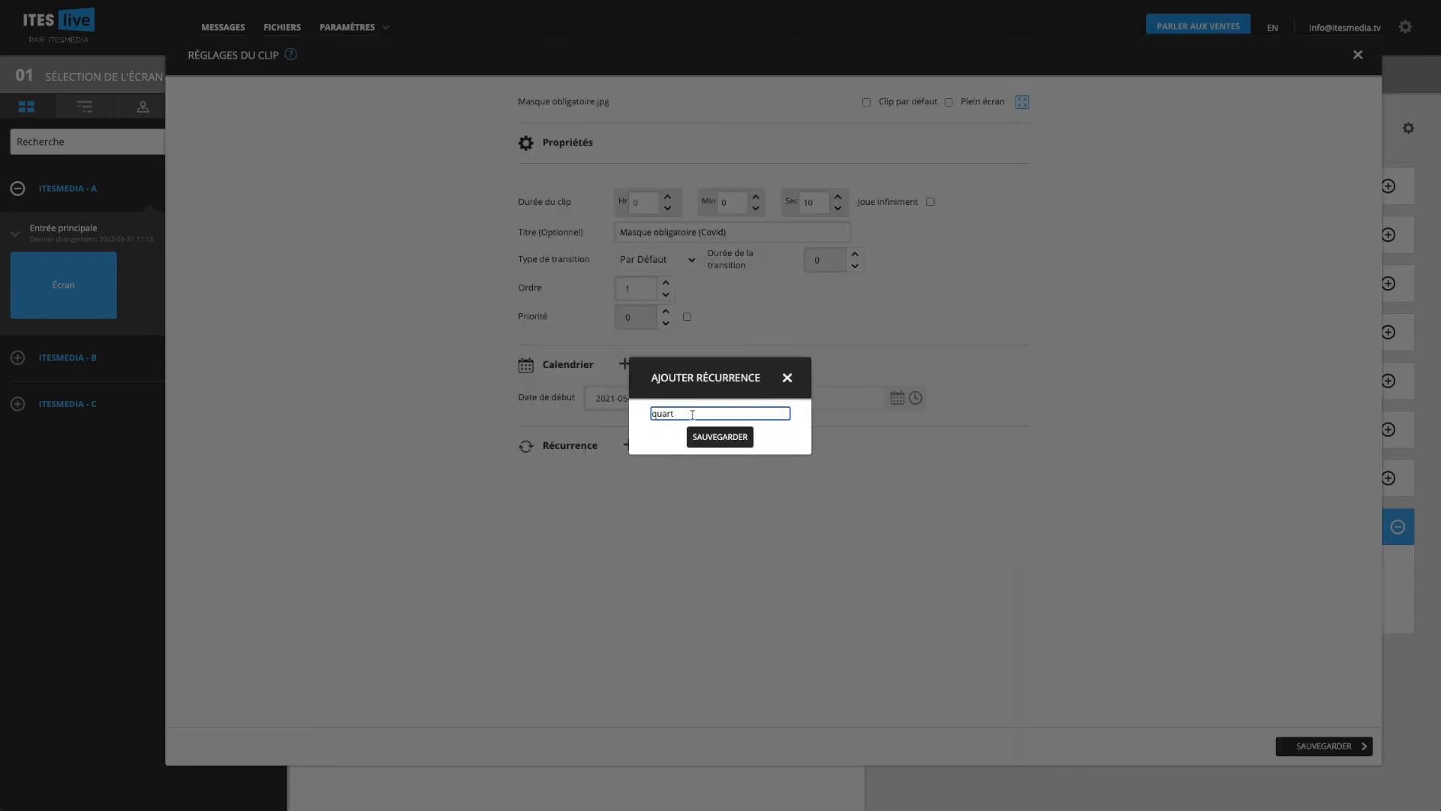
pyautogui.click(732, 439)
# Step: Limit the daily "quart" recurrence to play between 16:00 and 16:30
pyautogui.click(698, 615)
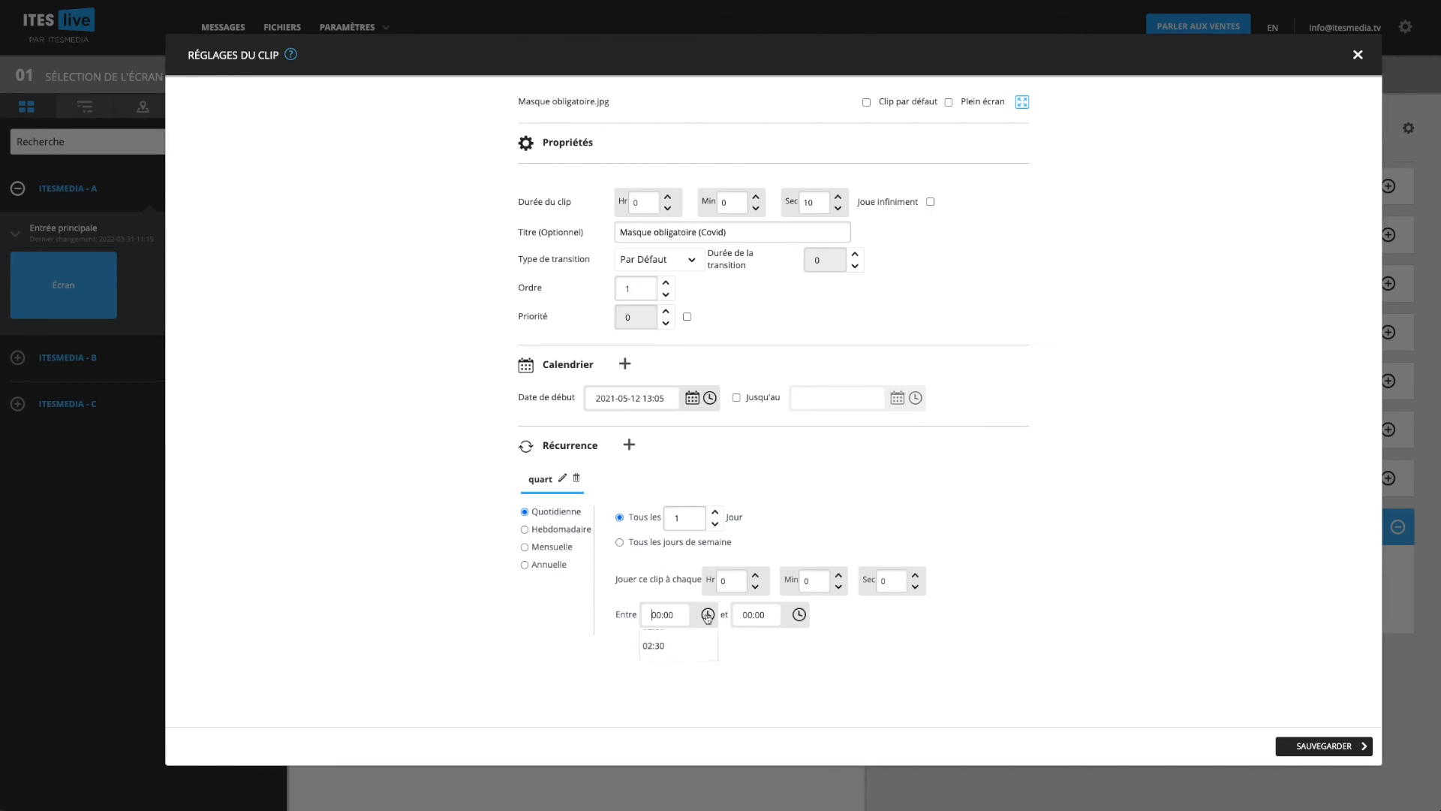
pyautogui.scroll(-10, 668, 675)
pyautogui.scroll(5, 668, 674)
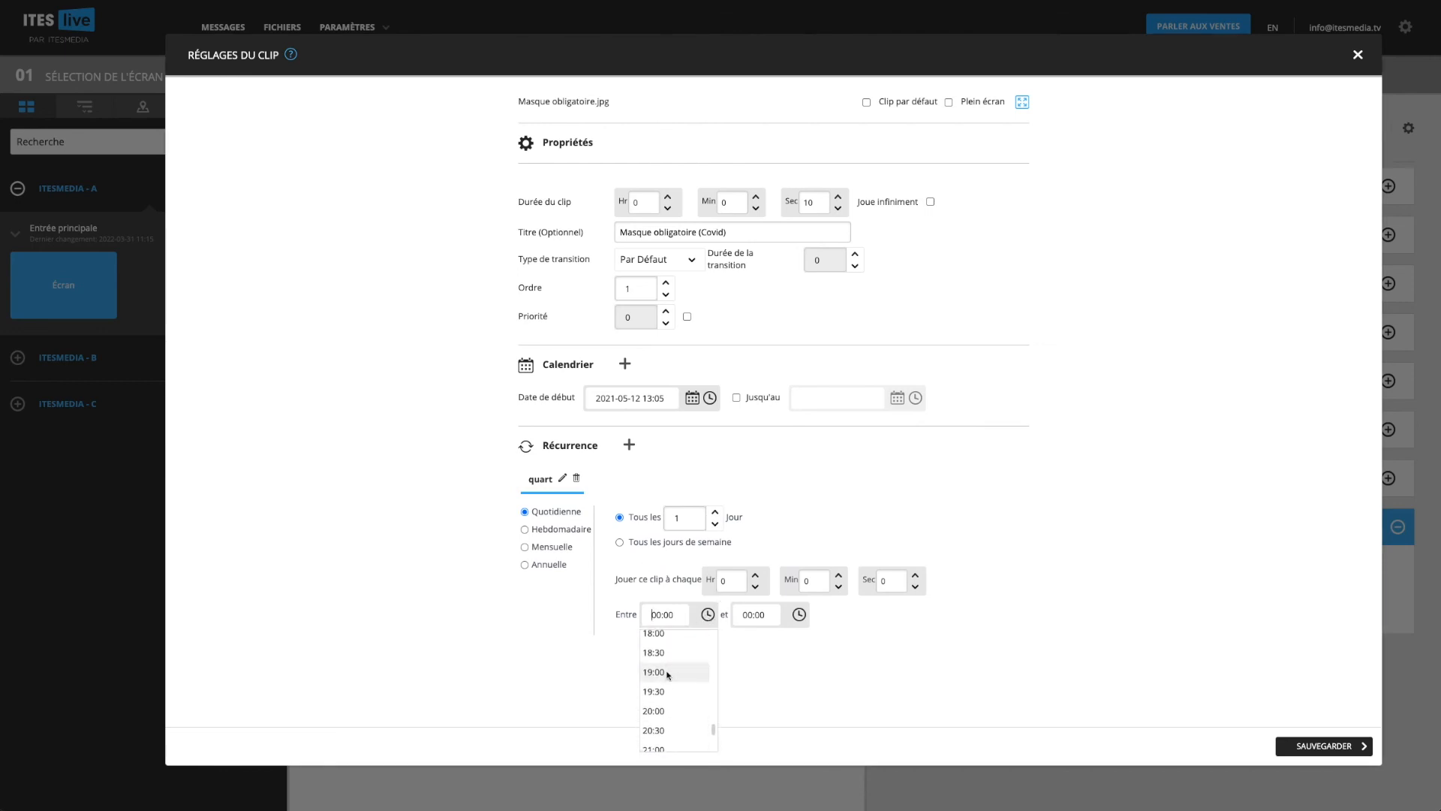
pyautogui.click(668, 668)
pyautogui.click(798, 614)
pyautogui.scroll(-10, 757, 687)
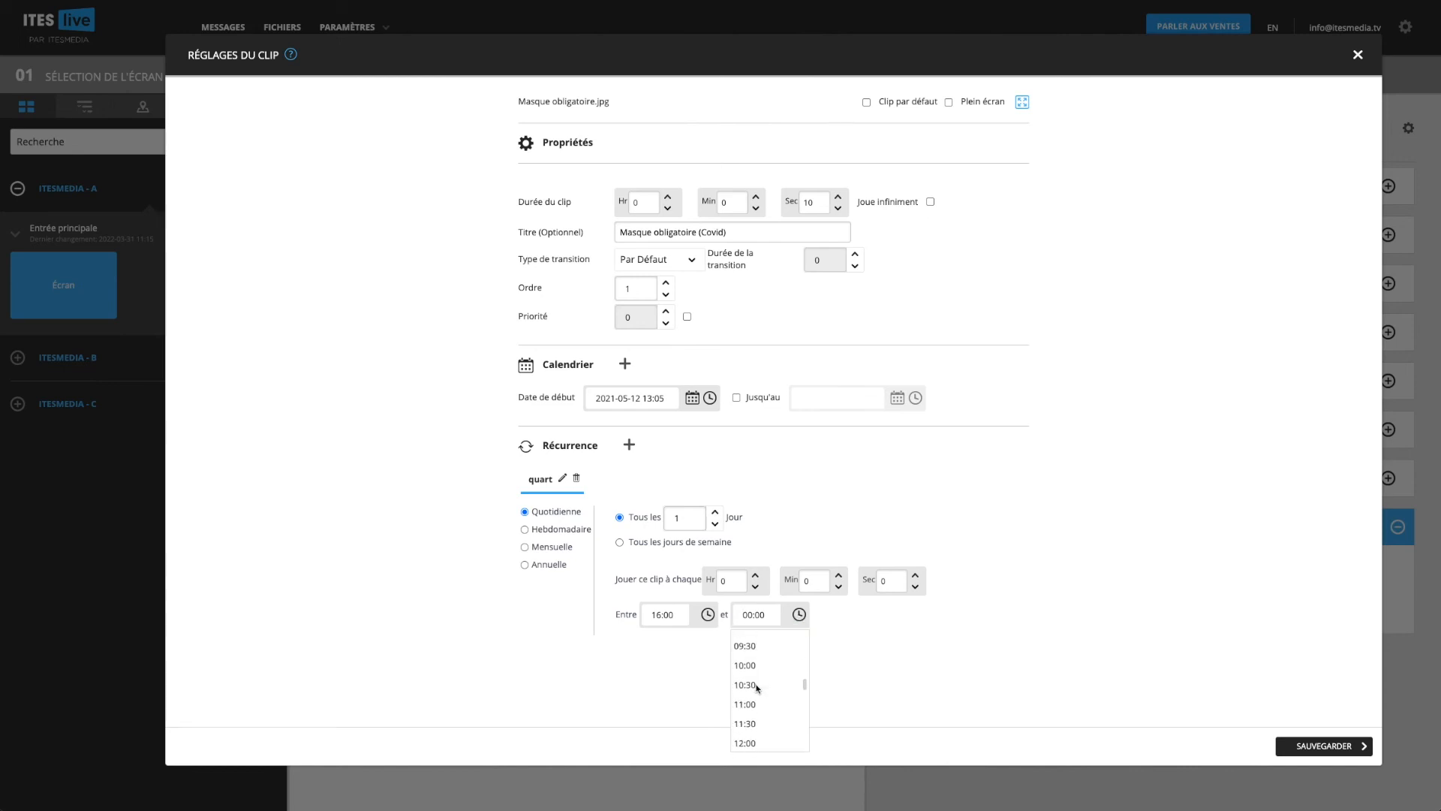
pyautogui.scroll(1, 757, 672)
pyautogui.click(758, 669)
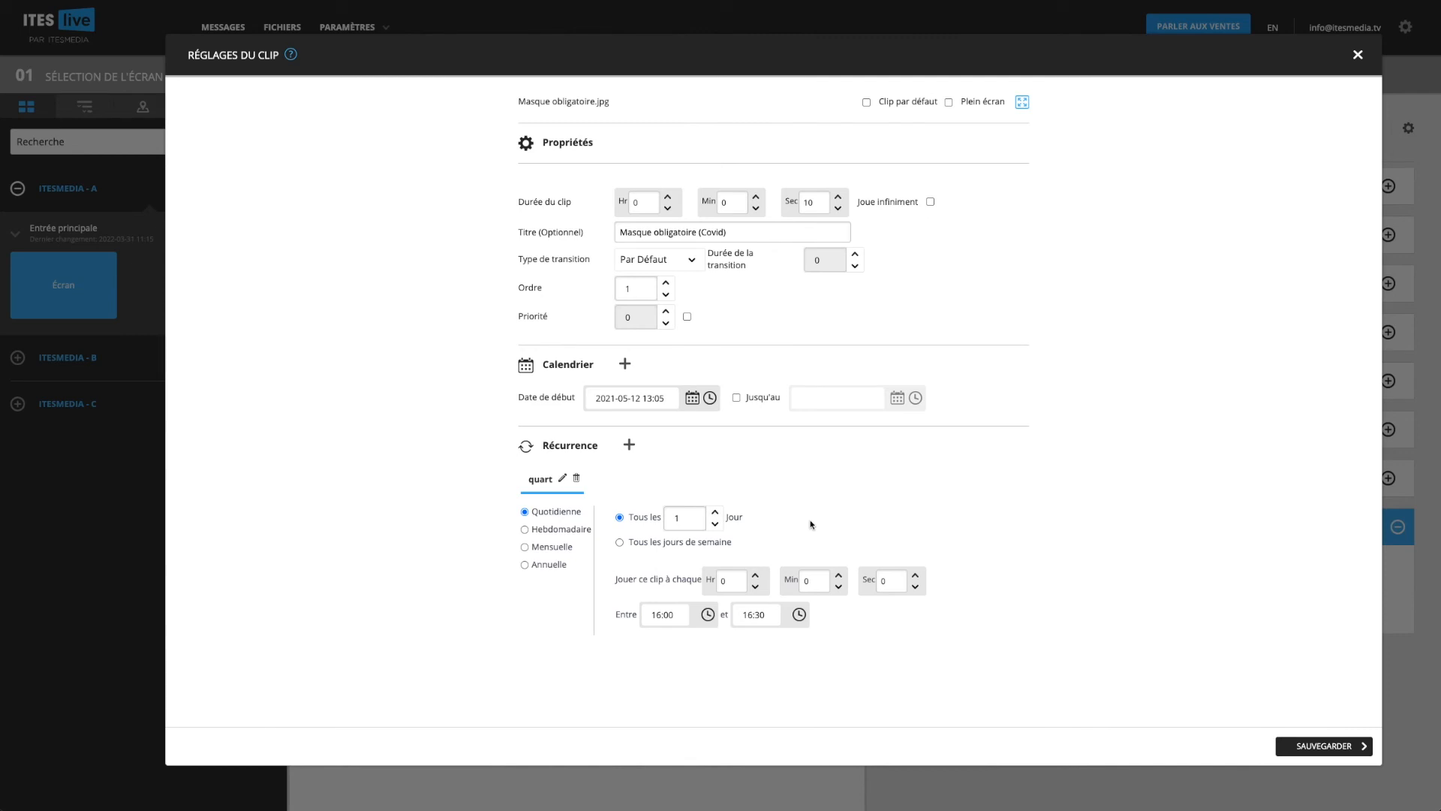
# Step: Try enabling priority 1 for the clip, turn it off again, and delete the "quart" recurrence
pyautogui.click(686, 316)
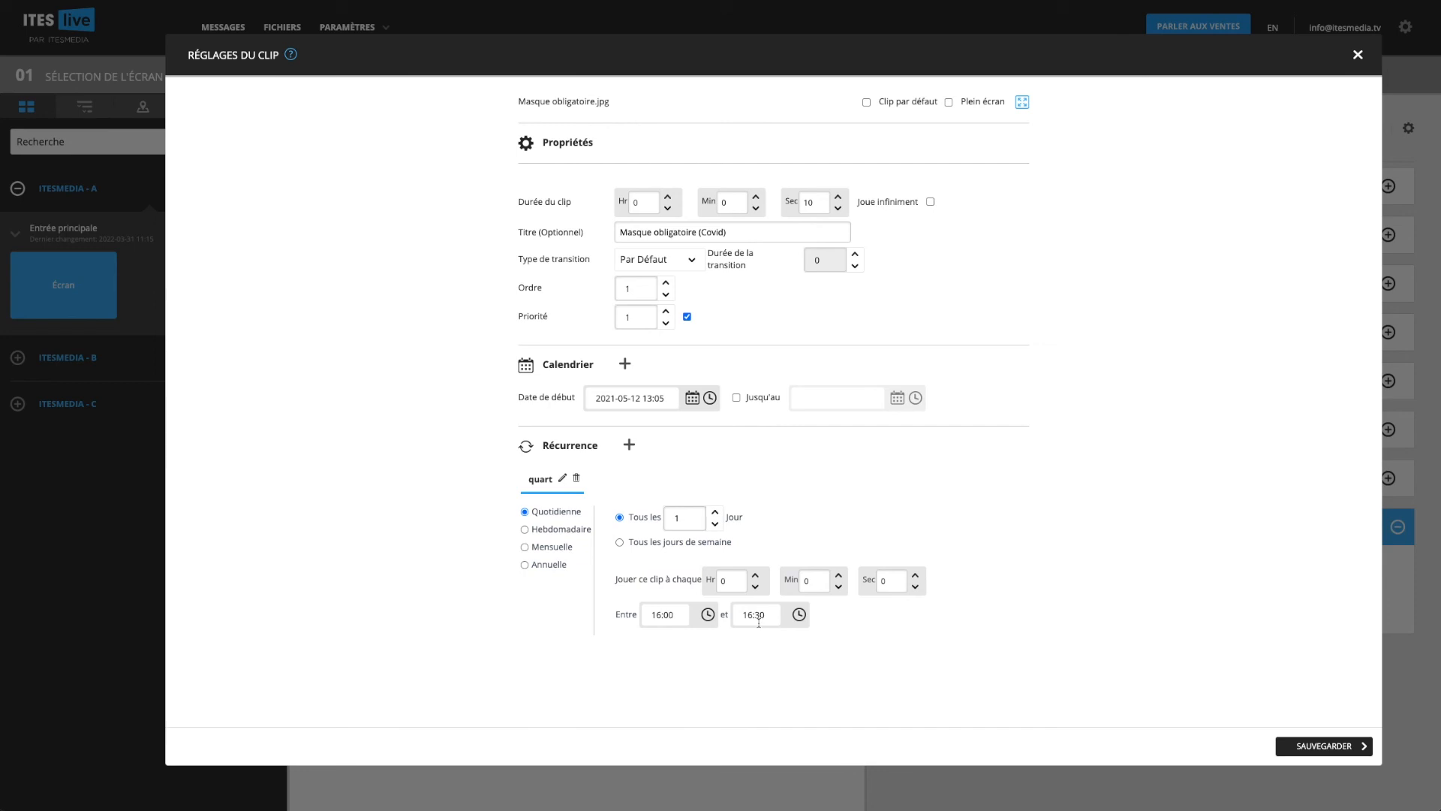
pyautogui.click(687, 316)
pyautogui.click(576, 478)
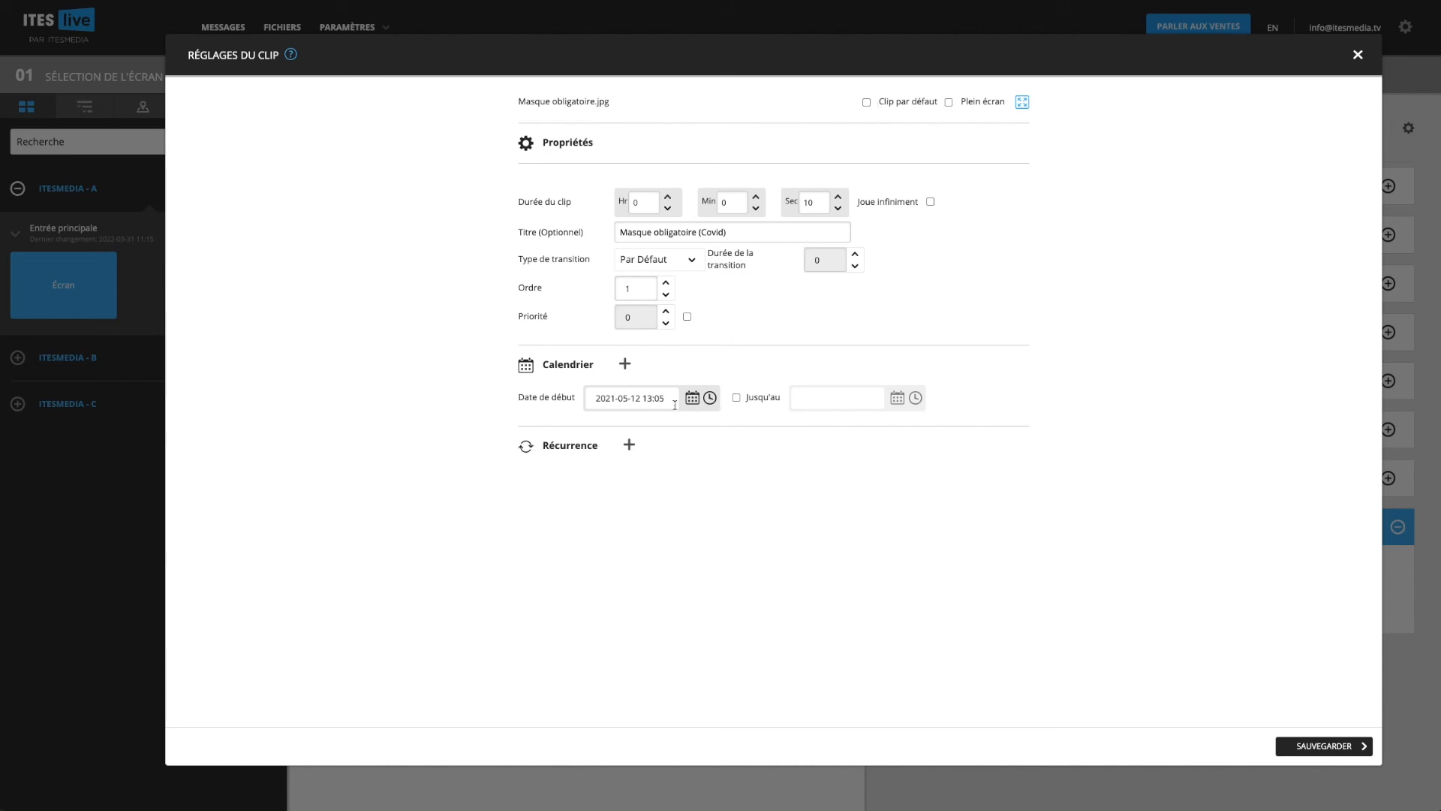
# Step: Try the default clip option (Clip par défaut) and clear it again
pyautogui.click(866, 102)
pyautogui.click(866, 102)
# Step: Enable full-screen display (Plein écran) for the clip and save the clip settings
pyautogui.moveTo(914, 52); pyautogui.dragTo(772, 454)
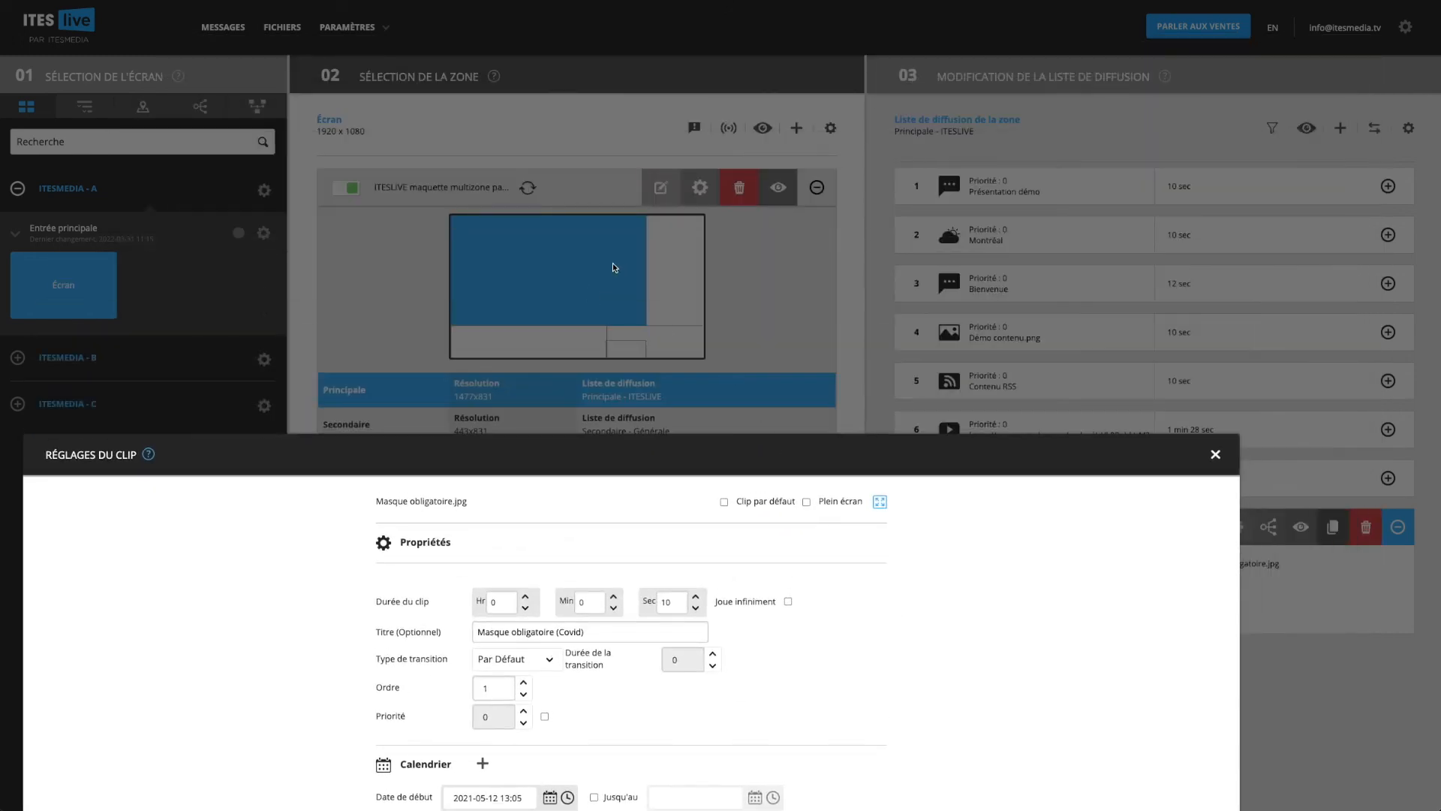
pyautogui.moveTo(590, 452); pyautogui.dragTo(705, 49)
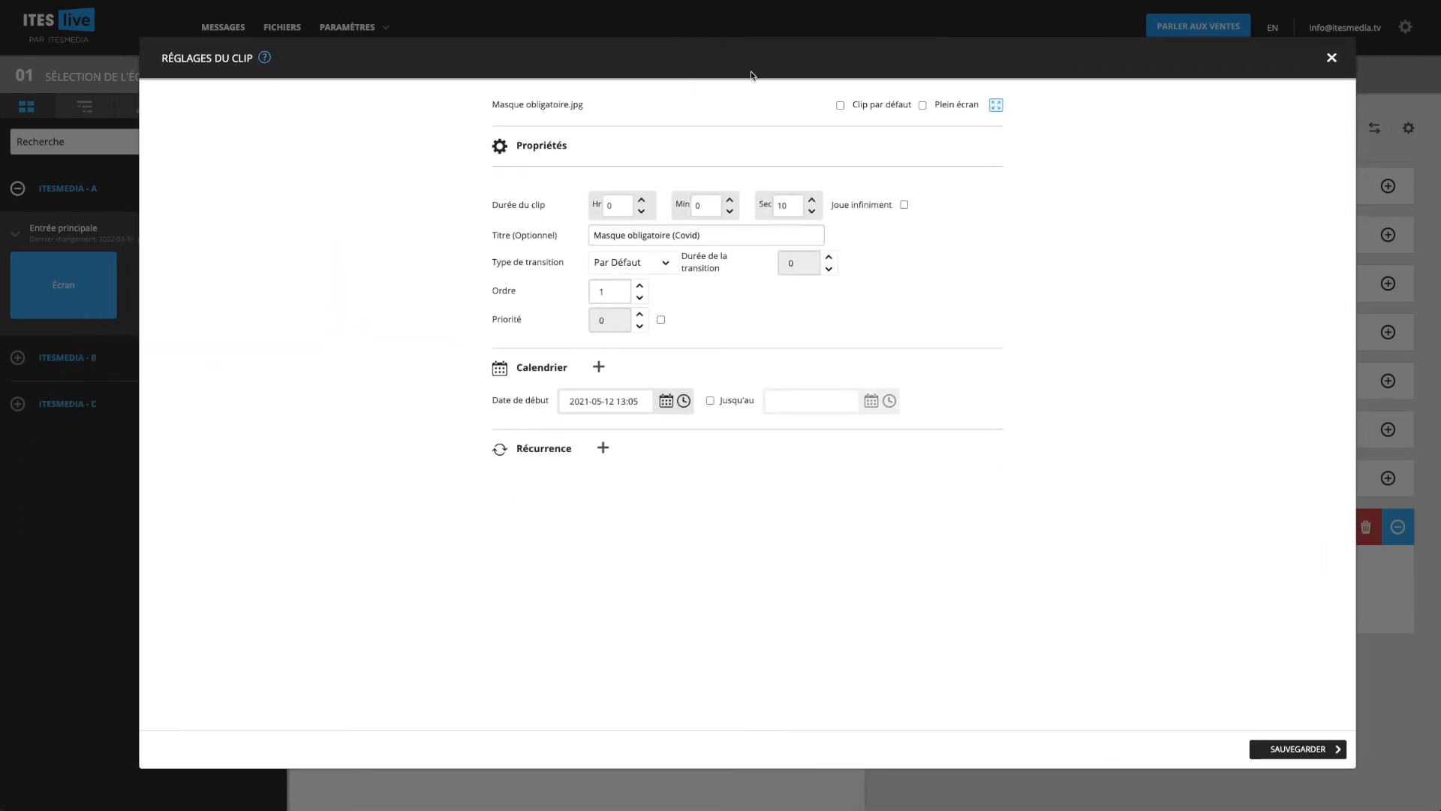
pyautogui.click(922, 105)
pyautogui.click(1329, 750)
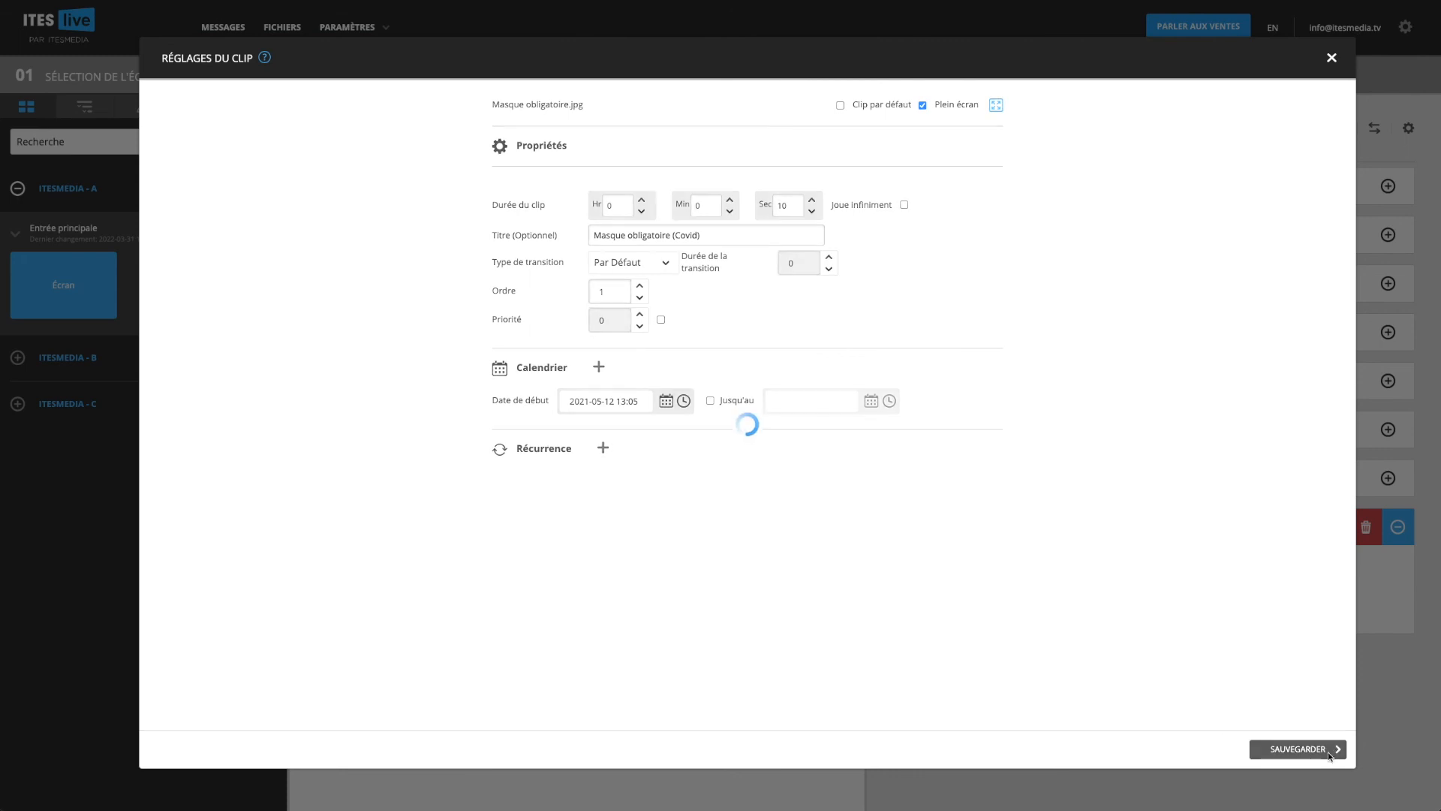